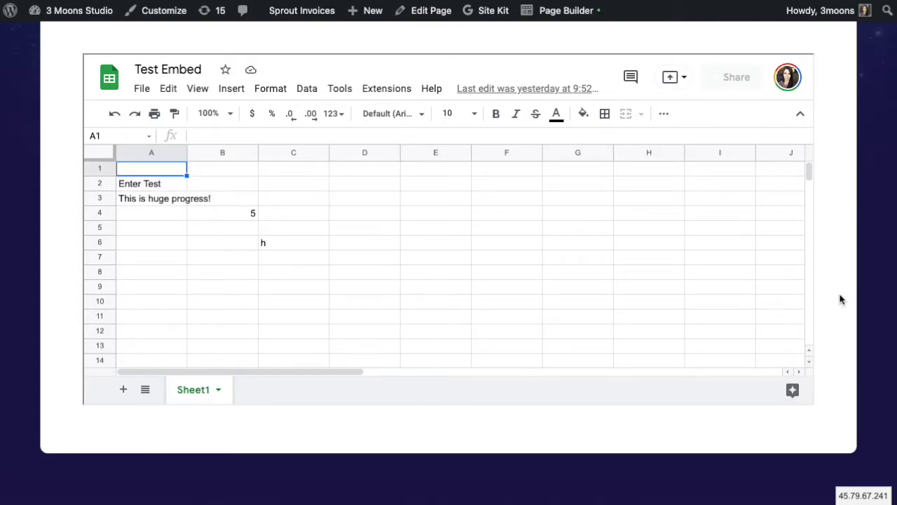
- Scroll up the WordPress test page that shows the embedded Test Embed sheet
scroll(841, 298, up, 3)
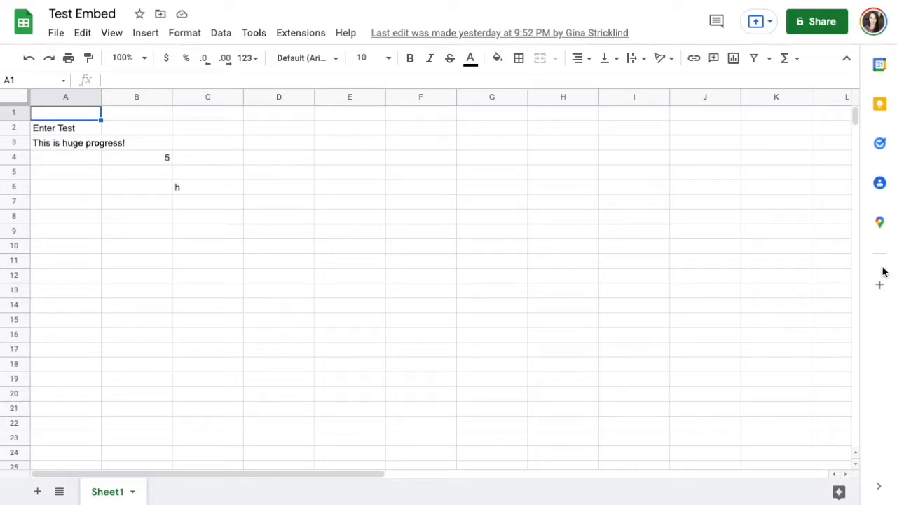
- Change the Test Embed sharing to anyone with the link, with the Editor role
click(810, 26)
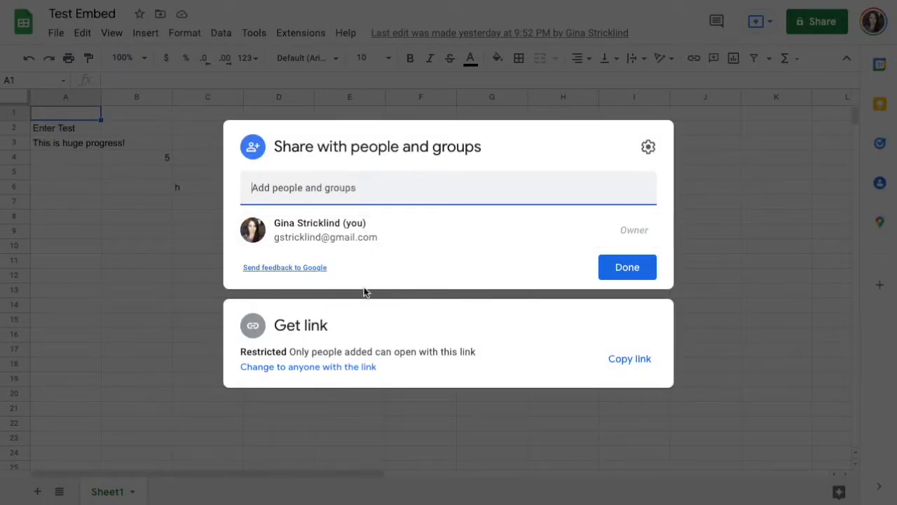
click(279, 371)
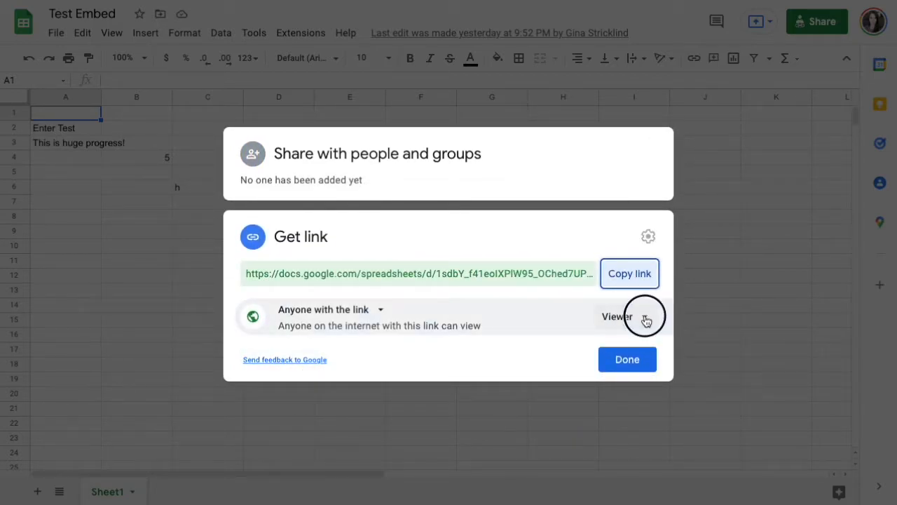
click(644, 319)
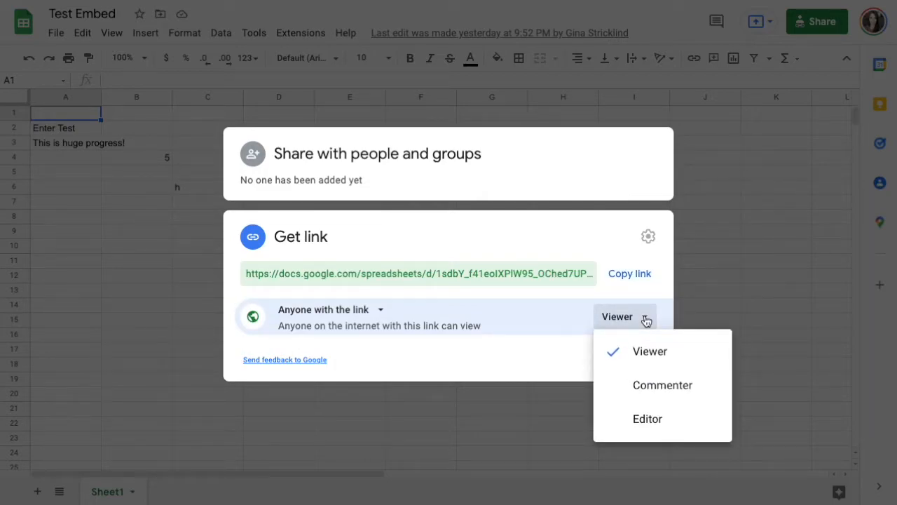
click(648, 419)
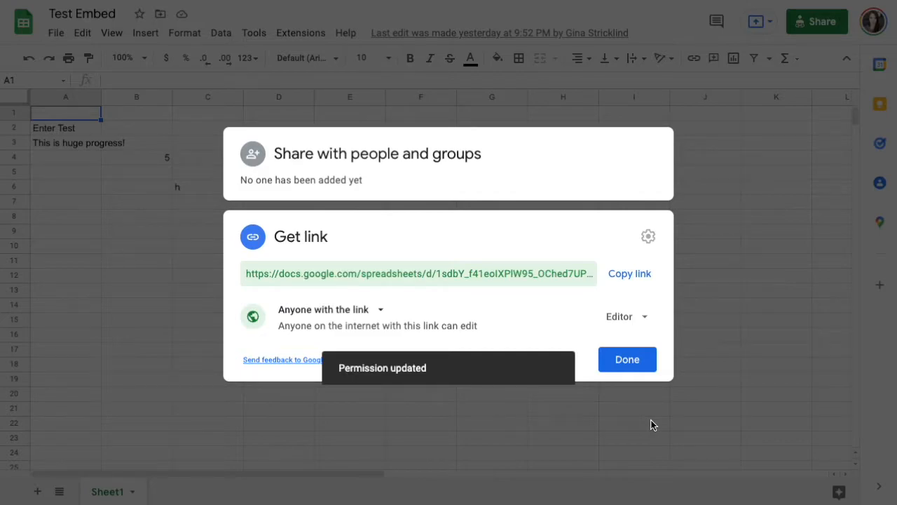
click(628, 359)
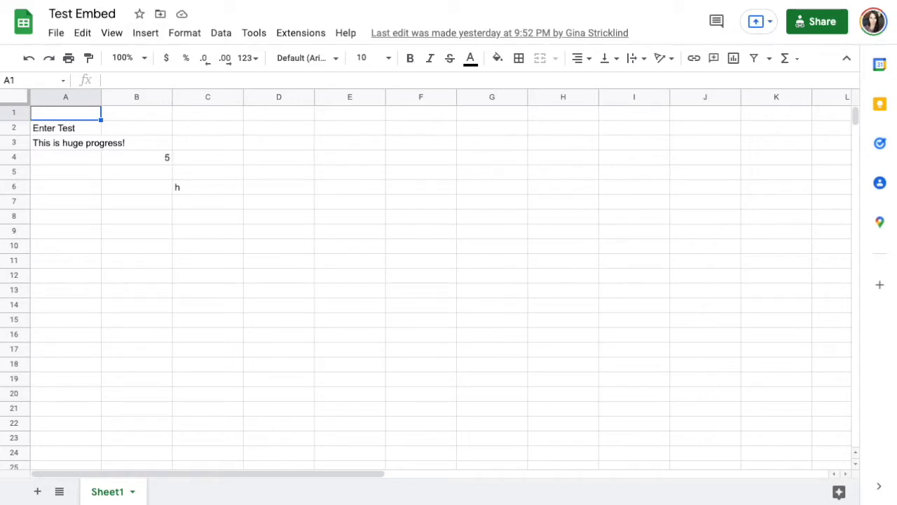
- Publish the Entire Document to the web from the Embed tab and copy the iframe code
click(57, 35)
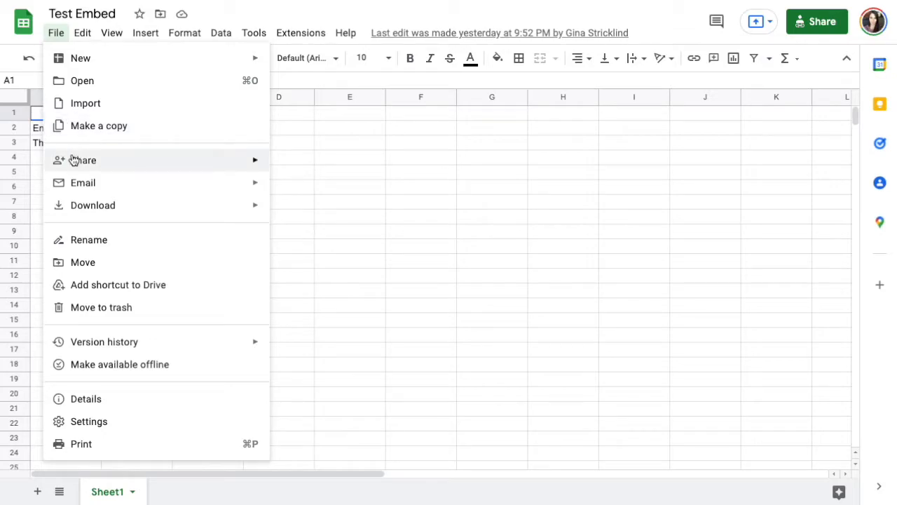
mouse_move(72, 158)
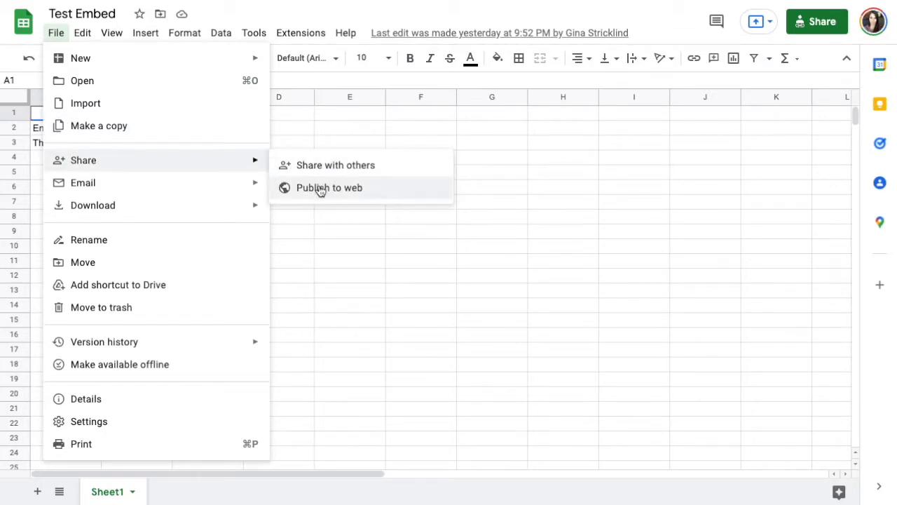
click(364, 192)
click(407, 237)
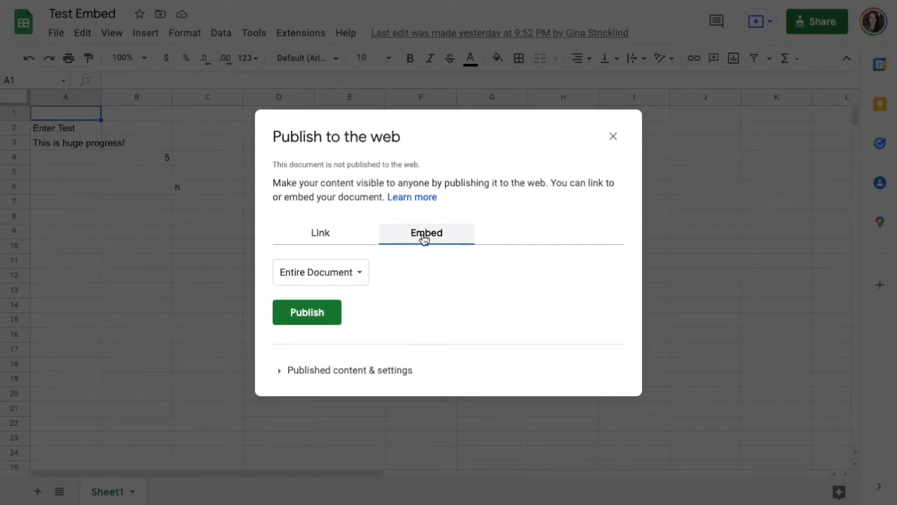
click(356, 275)
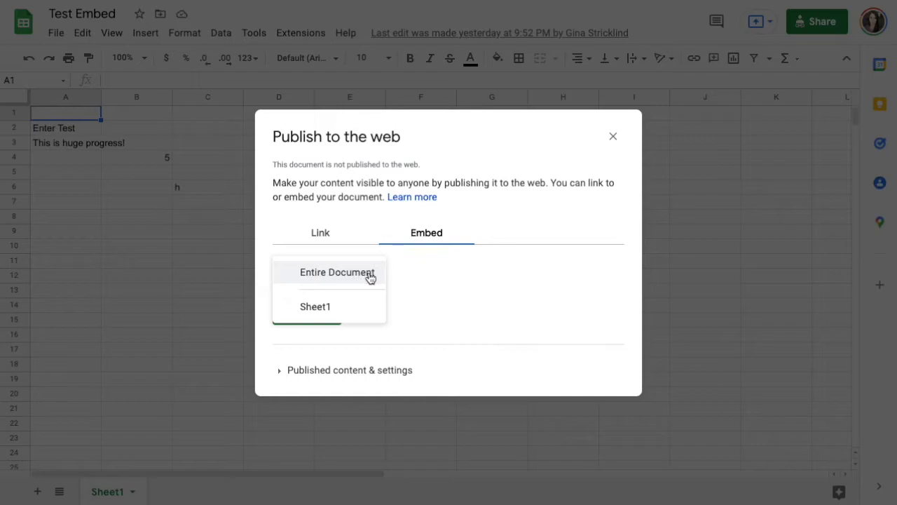
click(441, 293)
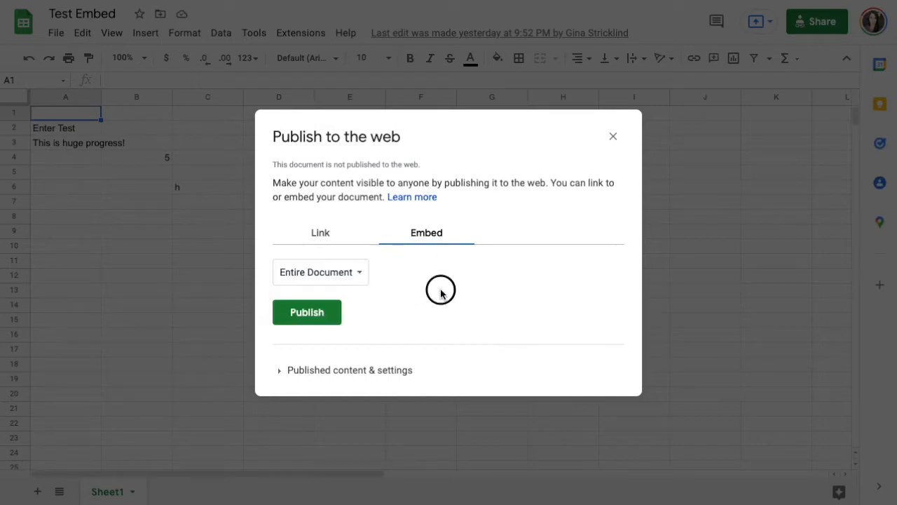
click(319, 320)
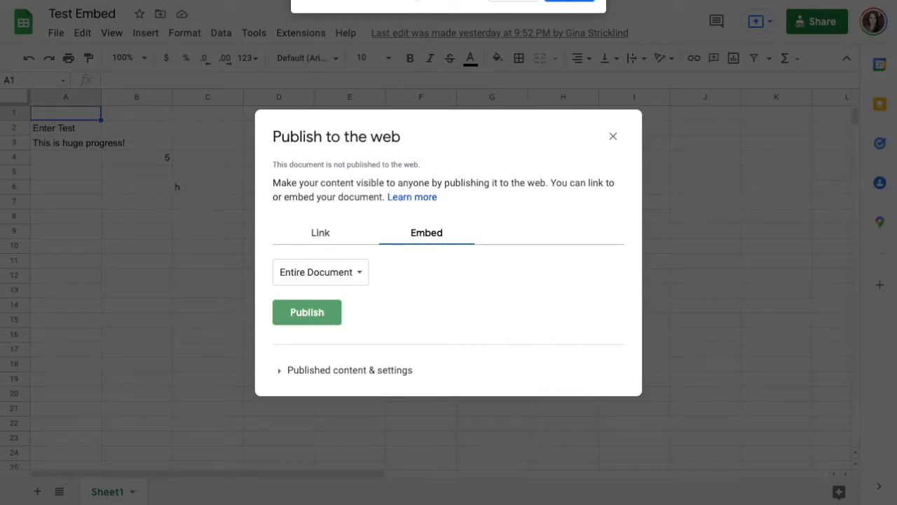
click(576, 2)
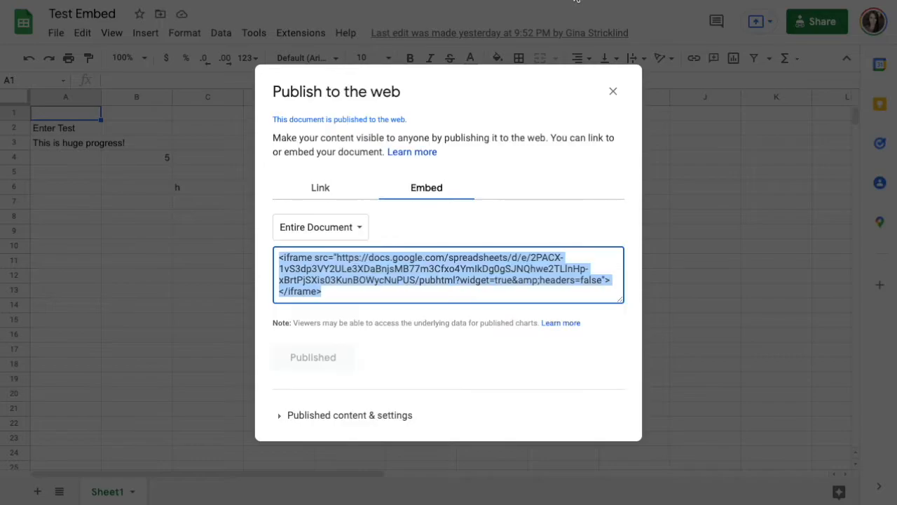
right_click(330, 278)
click(332, 298)
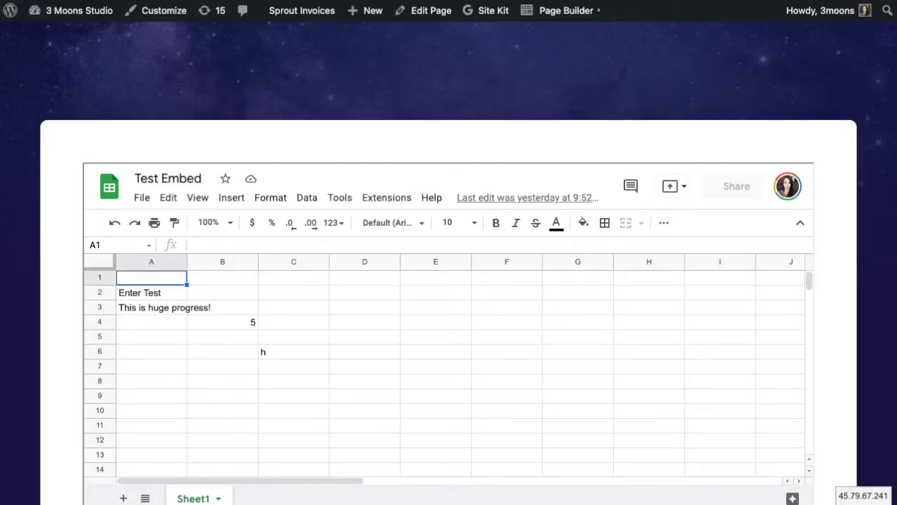
- In the Test page's HTML module, replace the old iframe with the pasted published-sheet iframe and save
click(565, 17)
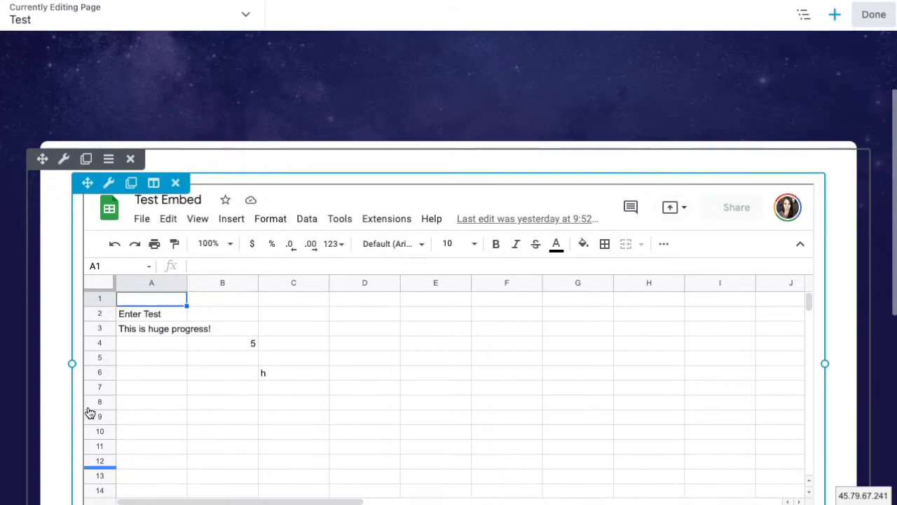
click(182, 402)
click(420, 210)
key(Return)
key(Return)
key(ctrl+v)
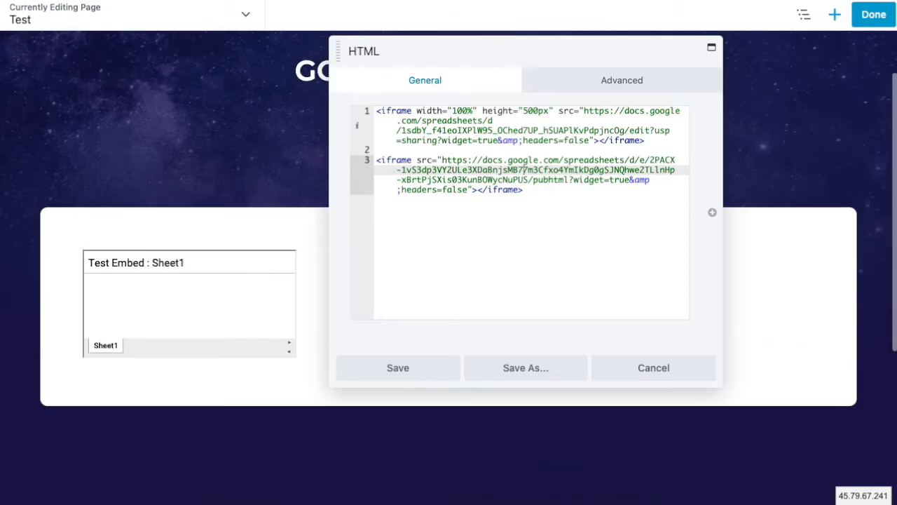
drag(386, 151, 356, 110)
key(BackSpace)
key(Delete)
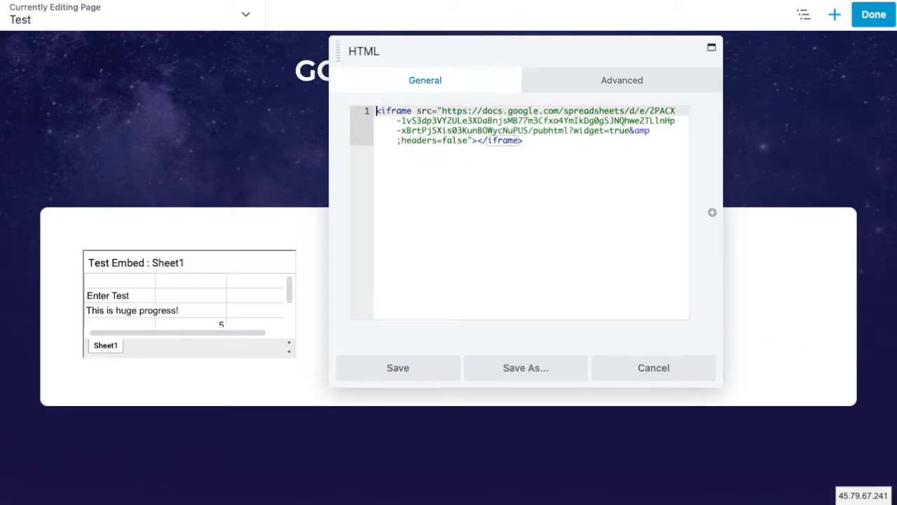
click(409, 368)
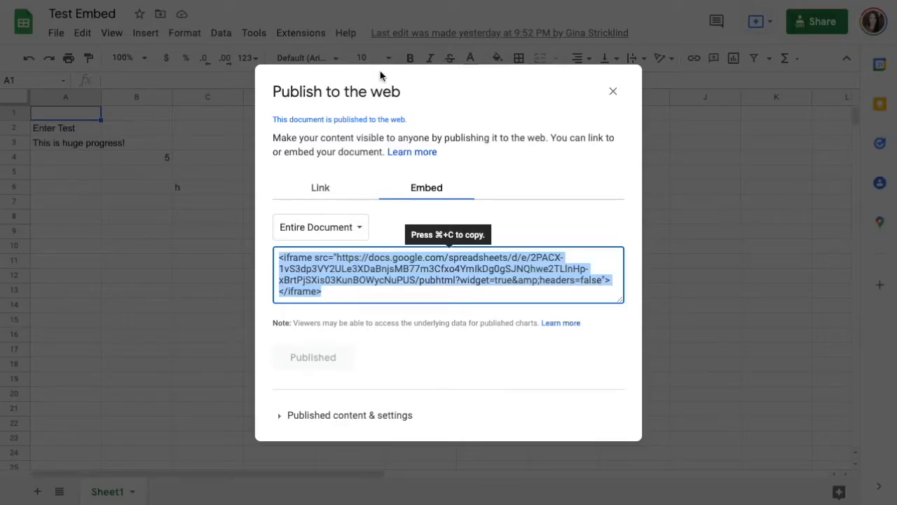
- Close the Publish to the web dialog and copy the sheet's share link
click(613, 91)
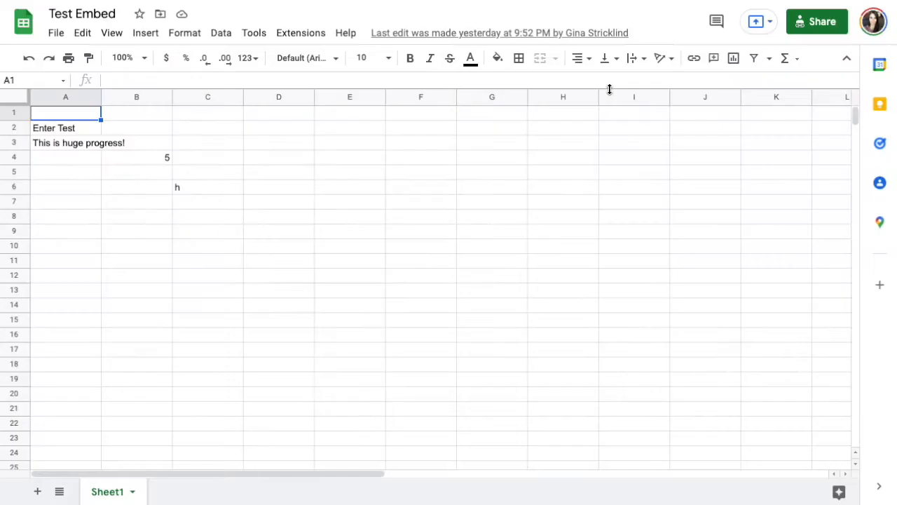
click(806, 28)
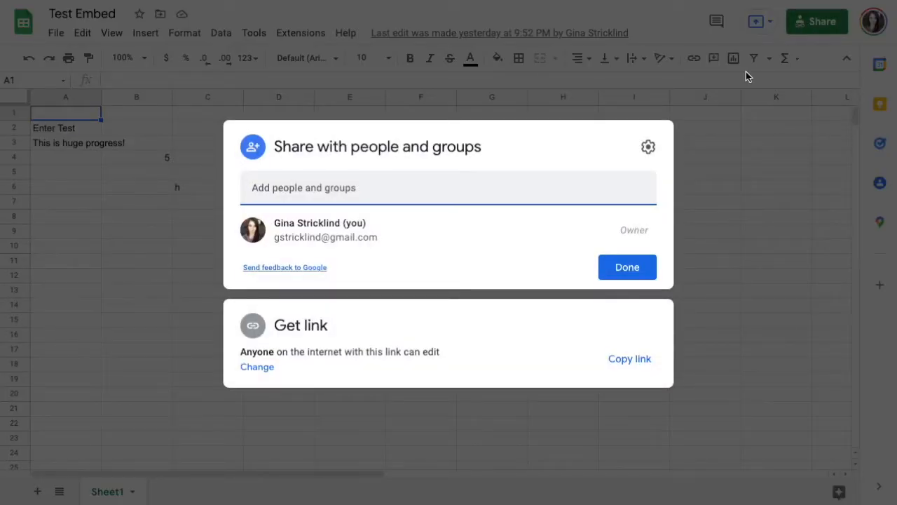
click(630, 359)
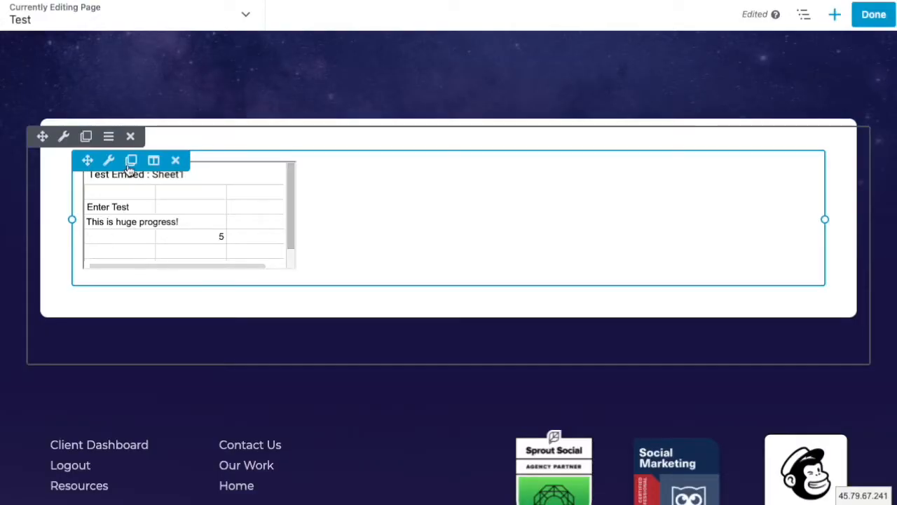
- Replace the iframe's src URL with the sheet's editable share link and start a width attribute
click(140, 184)
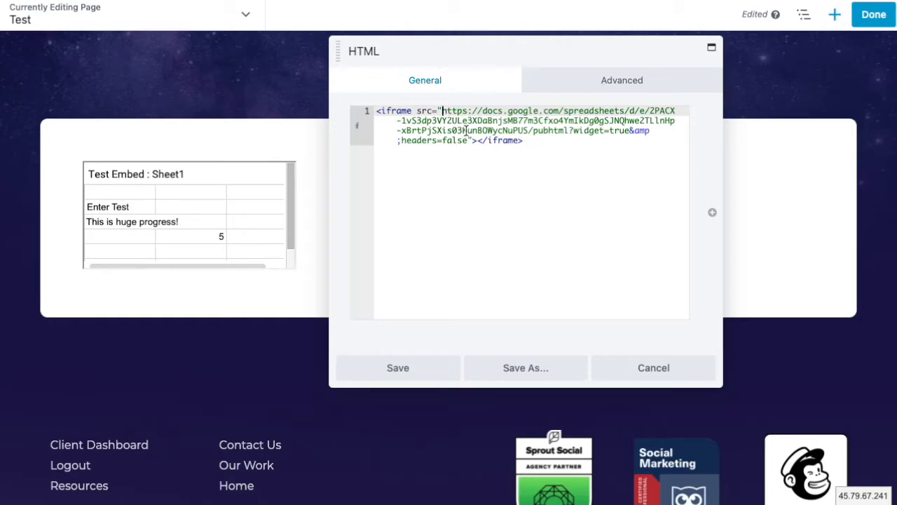
shift+click(569, 131)
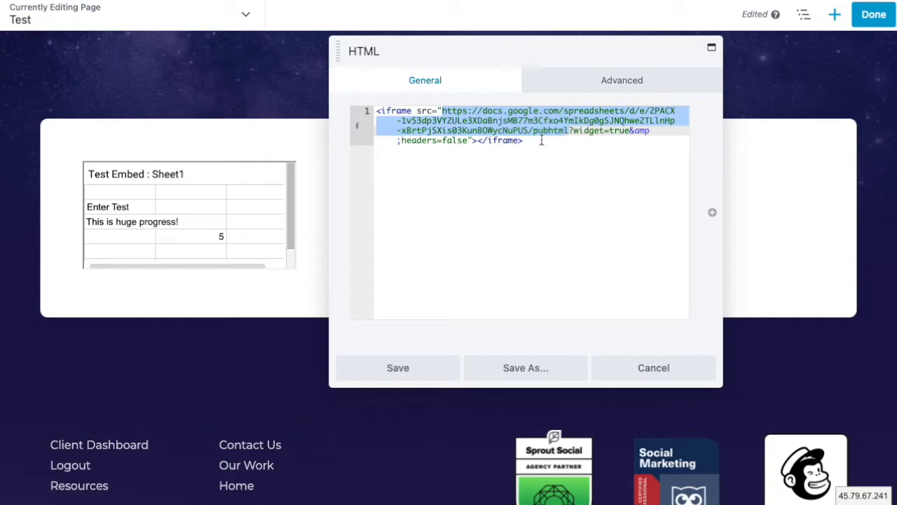
key(ctrl+v)
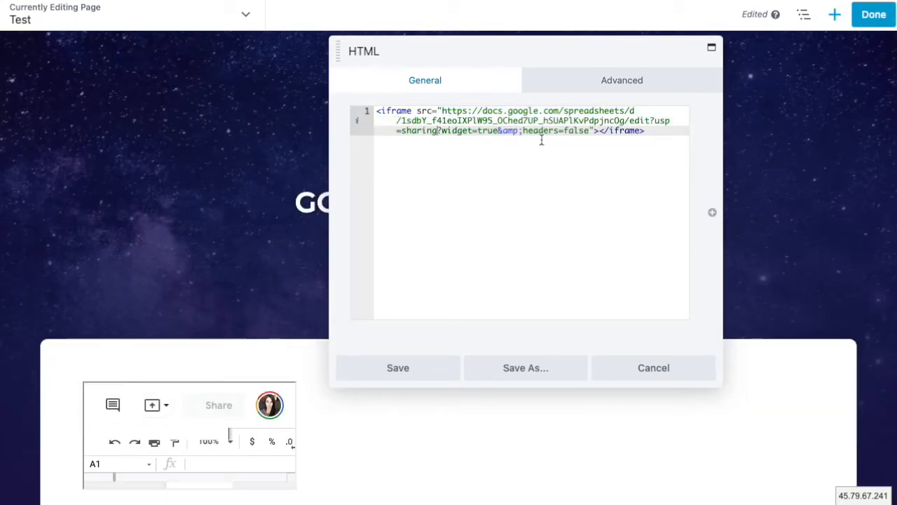
double_click(419, 131)
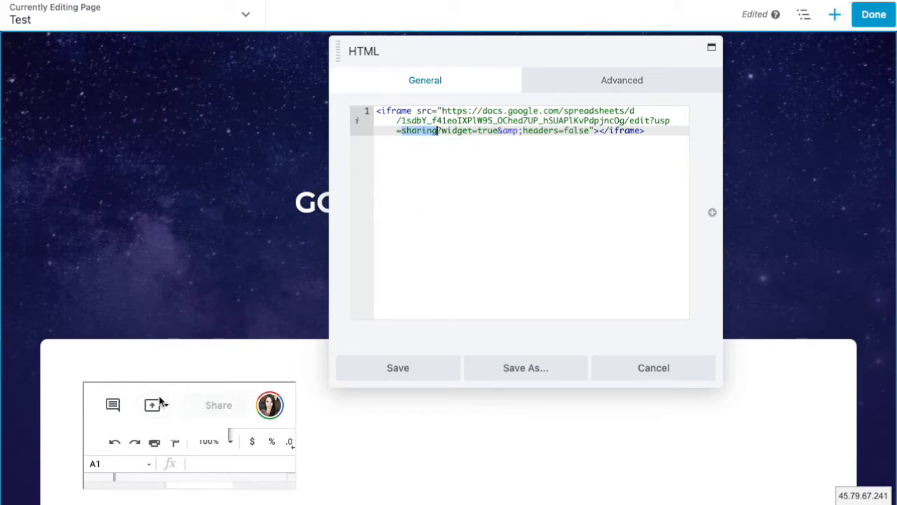
scroll(158, 399, down, 1)
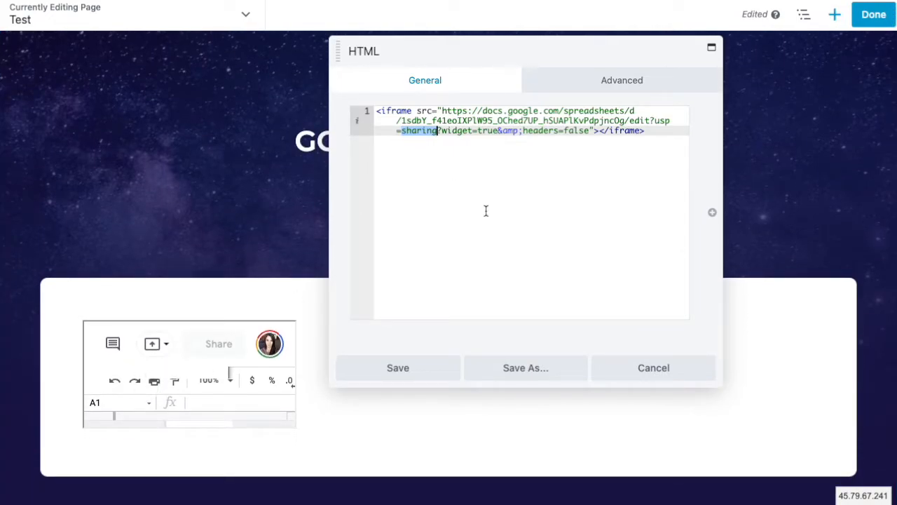
scroll(487, 229, up, 1)
scroll(487, 228, down, 1)
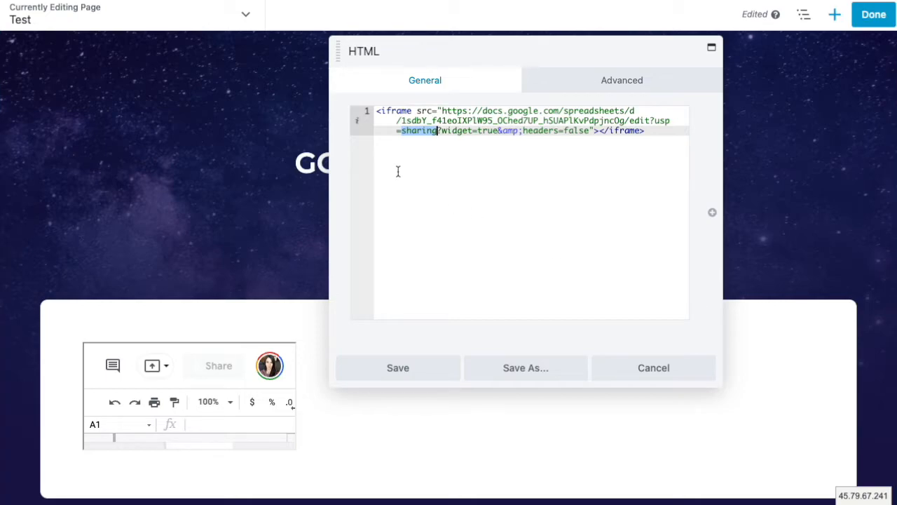
click(412, 110)
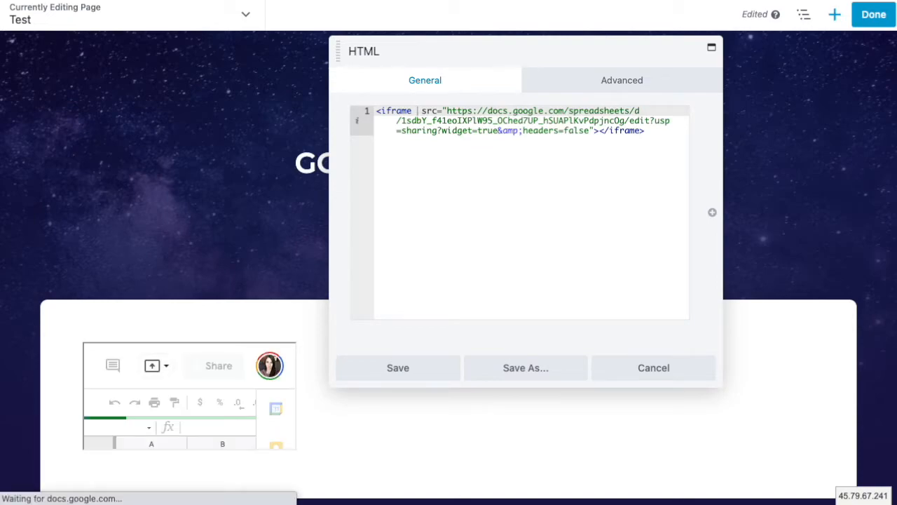
text(width=)
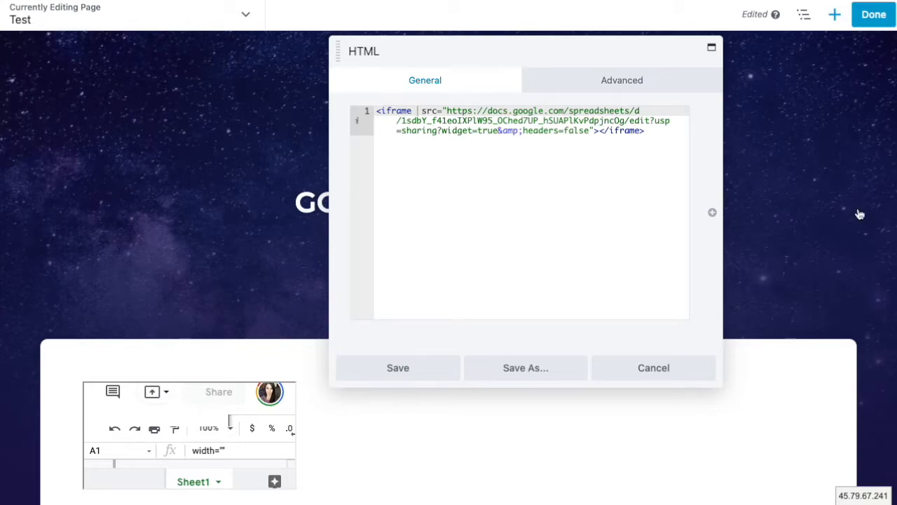
- Insert width="100%" before the src attribute in the iframe tag
click(425, 118)
click(416, 111)
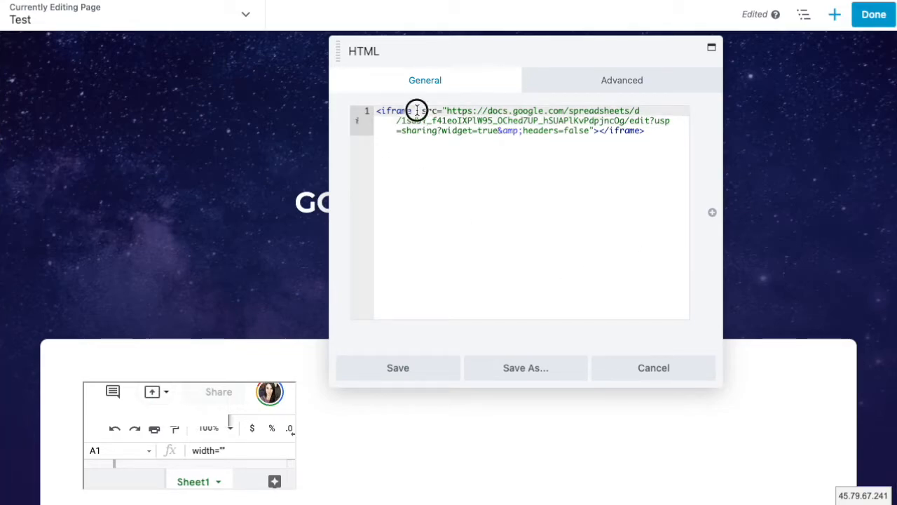
text(width)
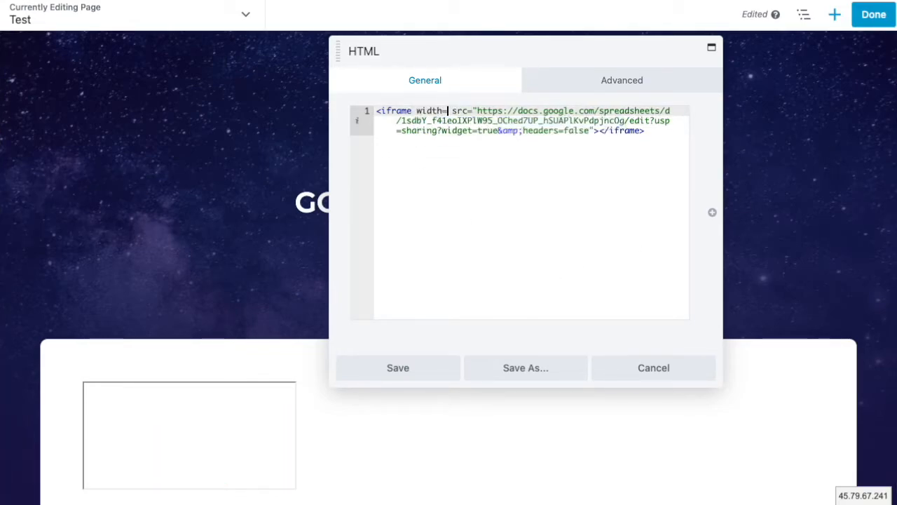
text(=")
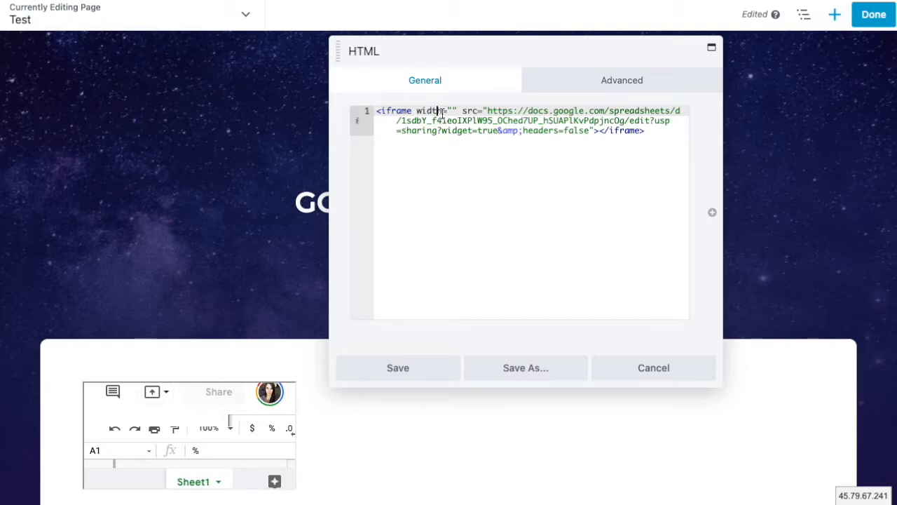
text(100%)
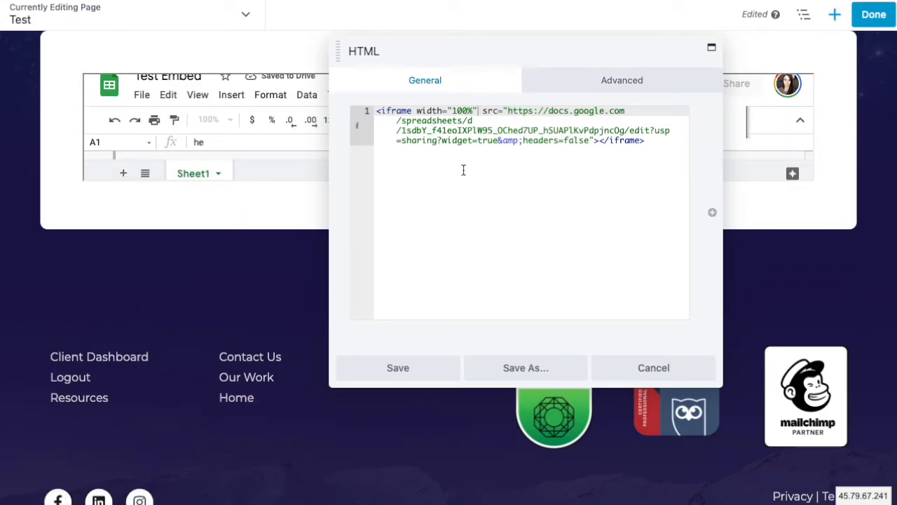
- Add height="500px" after the width attribute in the iframe tag
click(484, 111)
key(Left)
text(height)
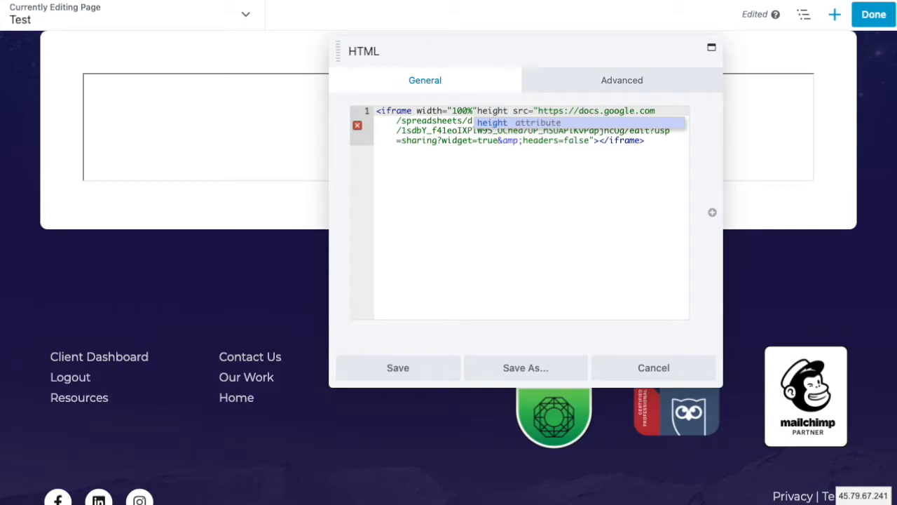
text(=")
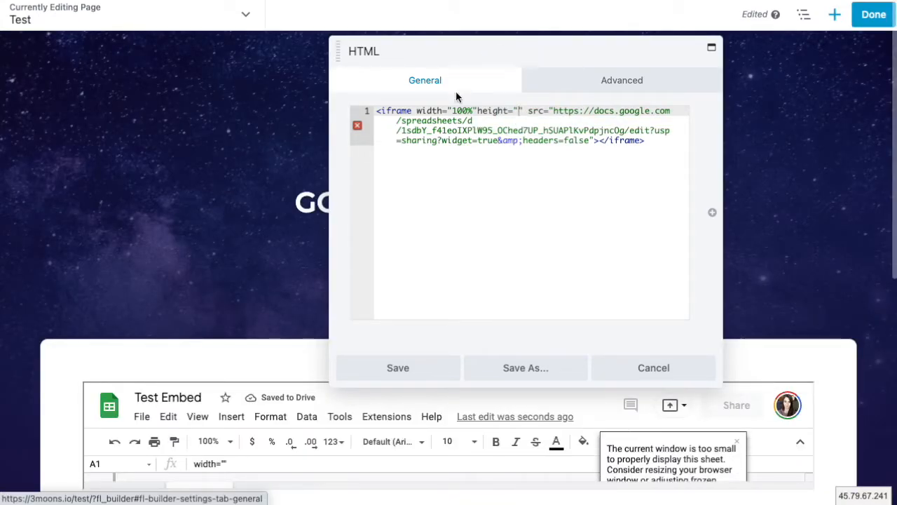
click(479, 111)
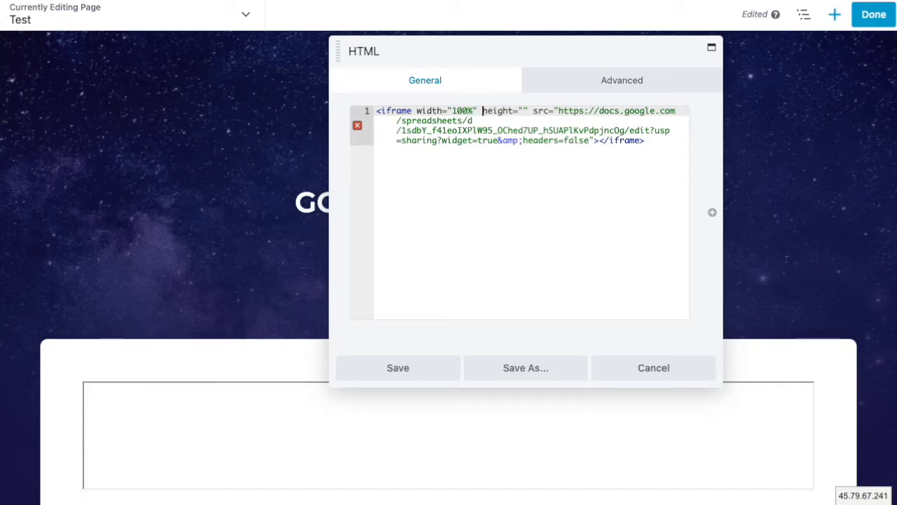
click(523, 110)
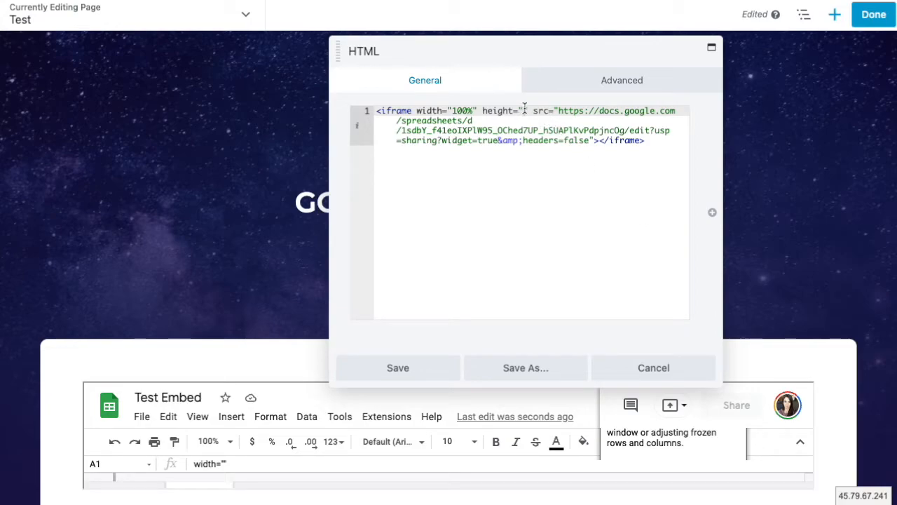
text(500px)
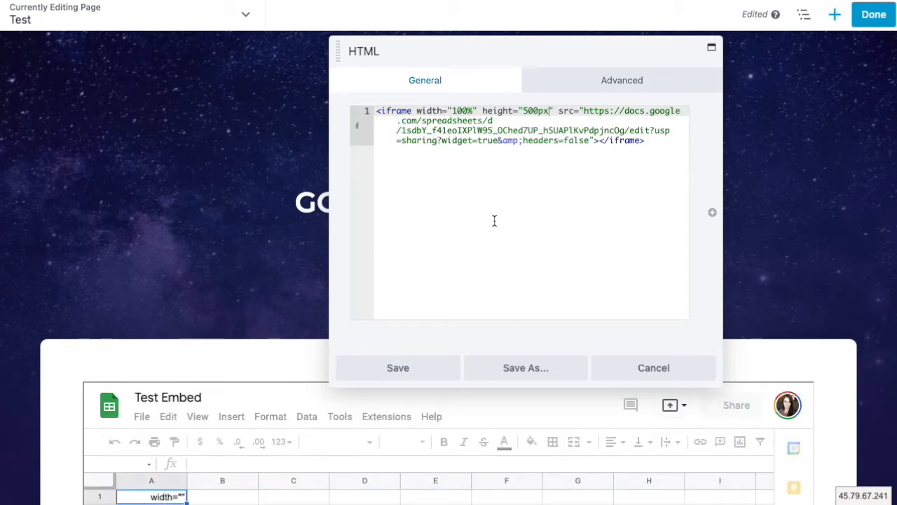
scroll(201, 239, down, 3)
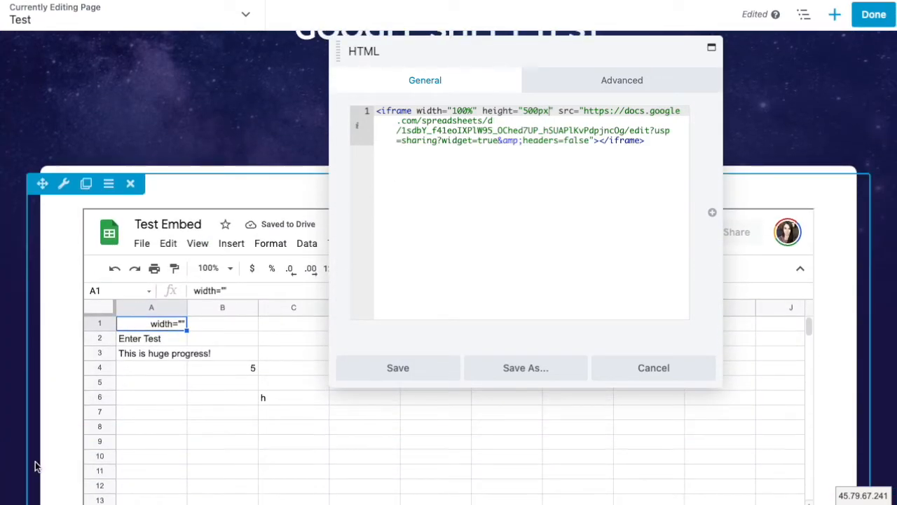
scroll(40, 460, down, 2)
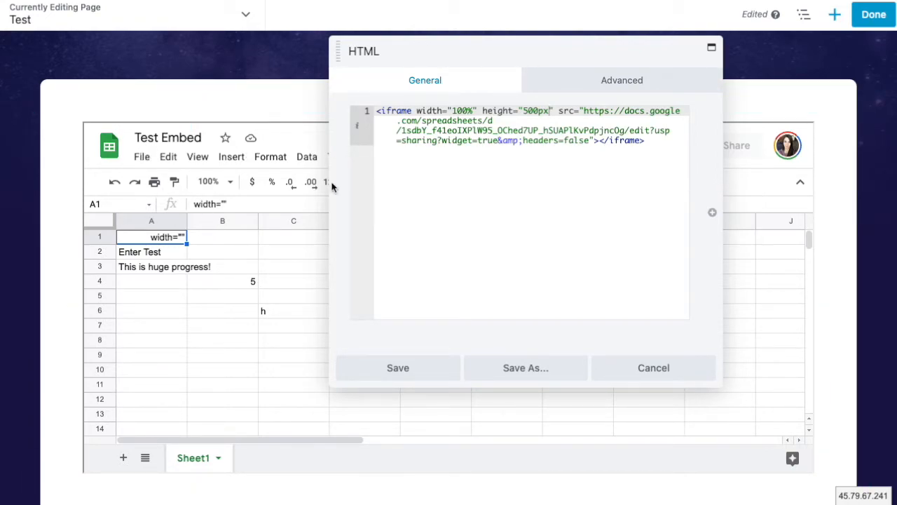
- Save the HTML module's iframe code, then finish editing with Done and Publish the page
click(405, 372)
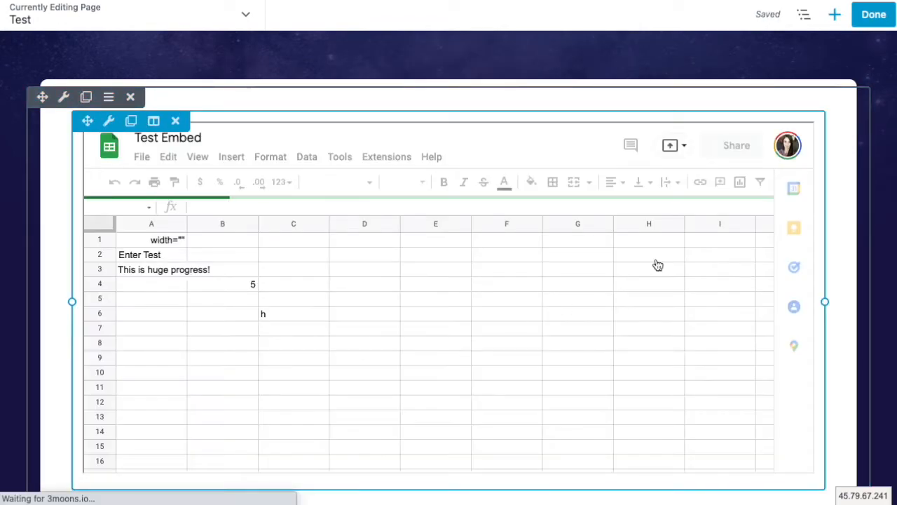
scroll(563, 304, up, 4)
click(874, 14)
click(828, 19)
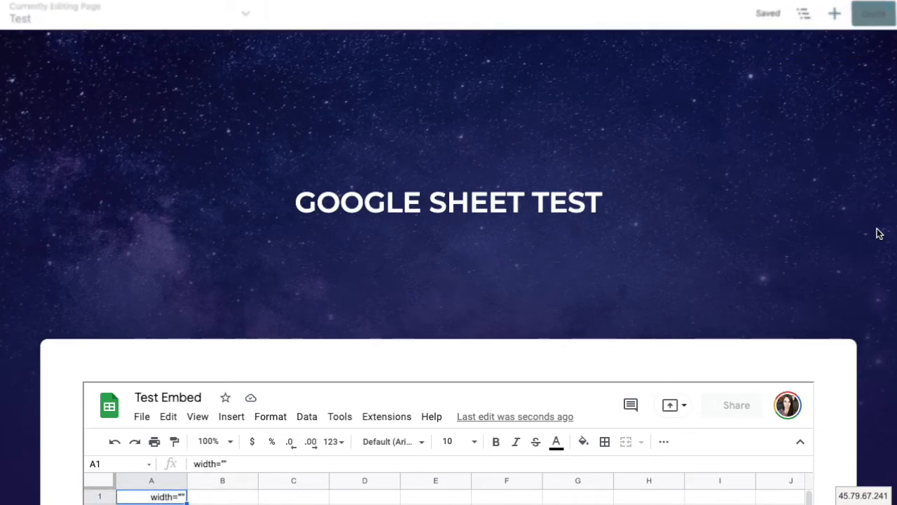
scroll(876, 232, down, 3)
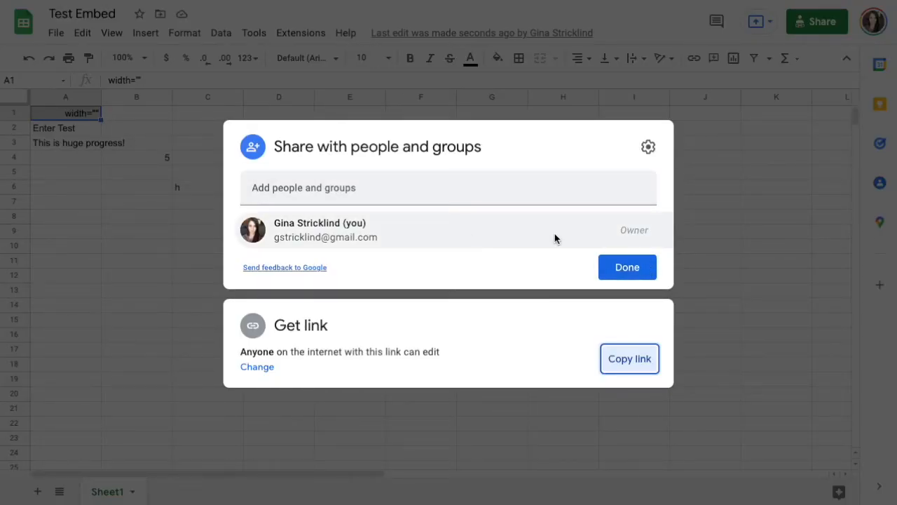
- Close the Share dialog with Done and select cell A4 in Test Embed
click(625, 271)
click(90, 160)
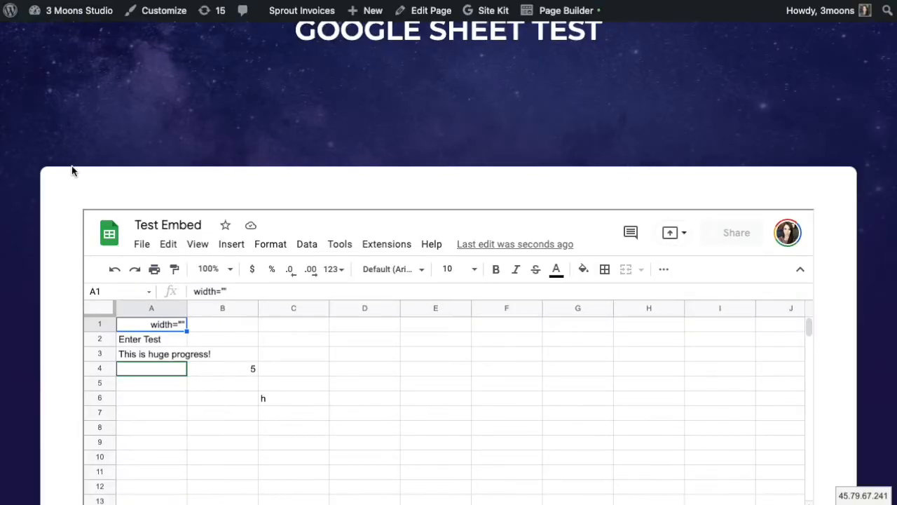
- On the live page, delete cell A1's text in the embedded sheet and commit by selecting A9
click(160, 325)
double_click(157, 327)
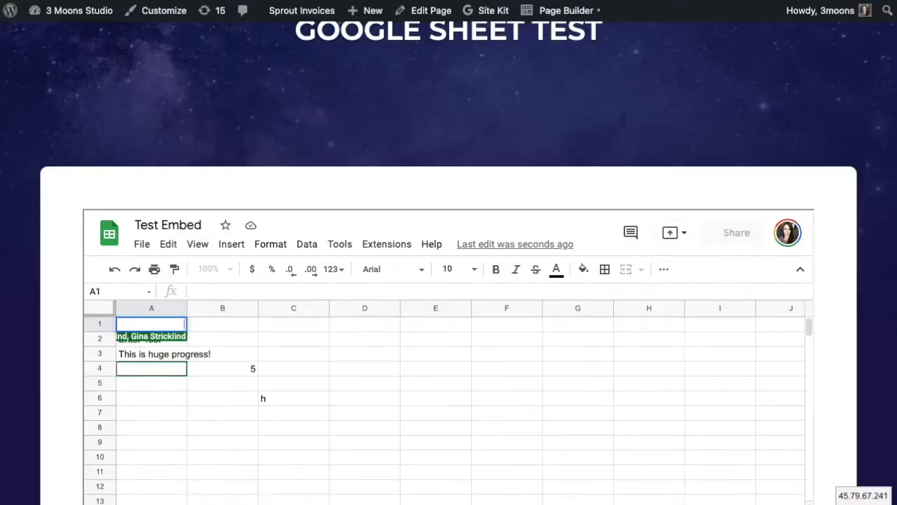
click(185, 442)
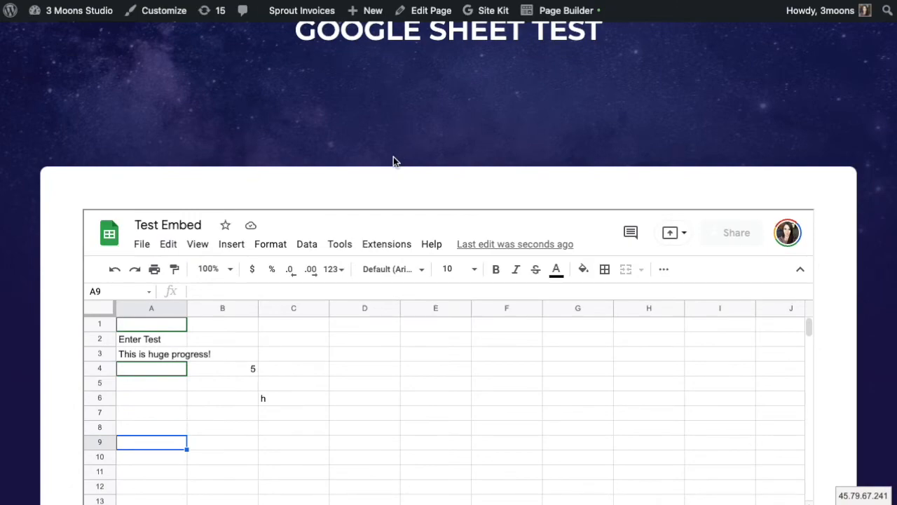
- Scroll up and down the published page to inspect the embedded sheet
scroll(386, 175, up, 2)
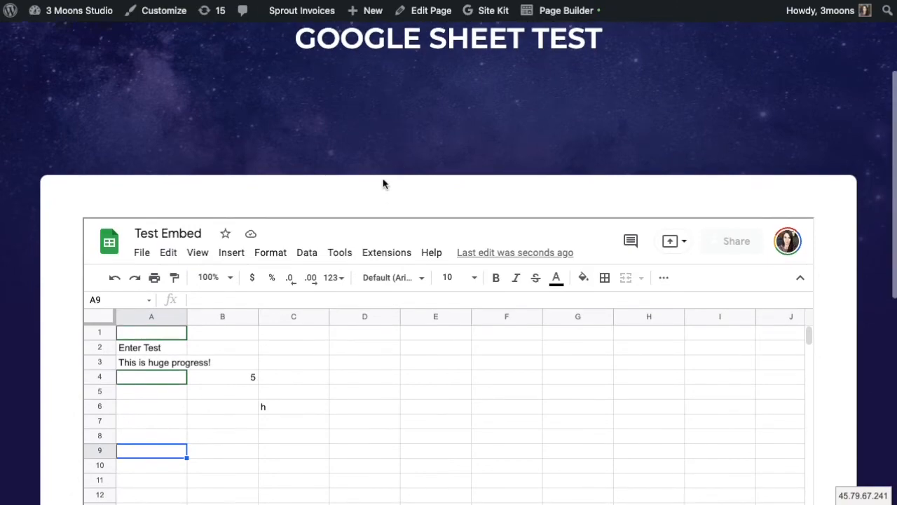
scroll(382, 184, down, 2)
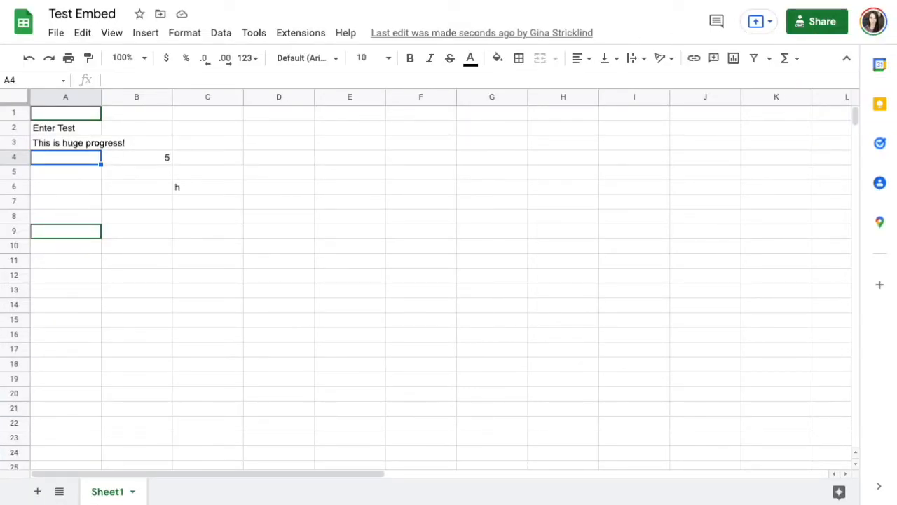
- Set Test Embed's general link access to Restricted and close the sharing settings with Done
click(807, 23)
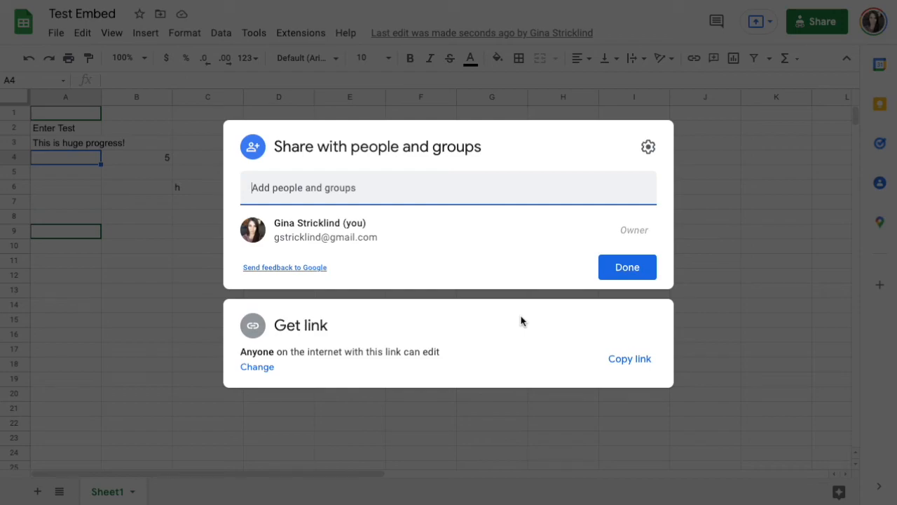
click(260, 366)
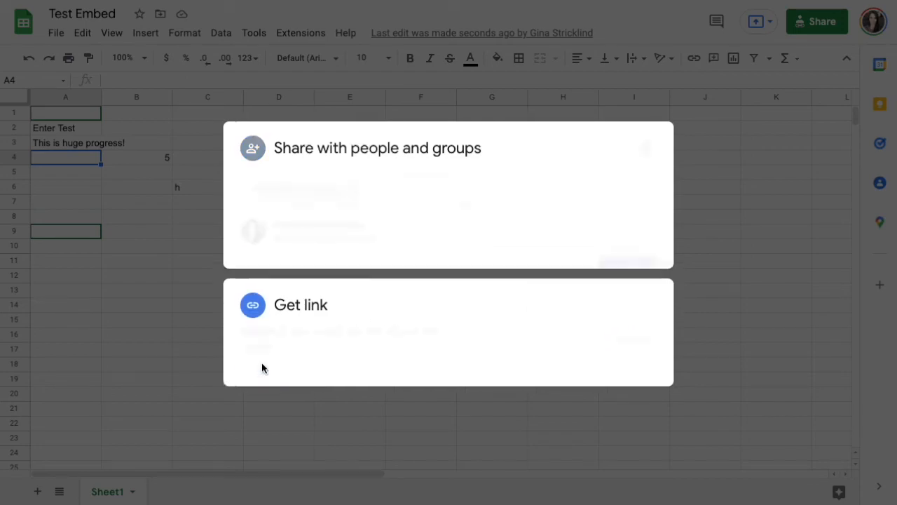
click(312, 313)
click(351, 342)
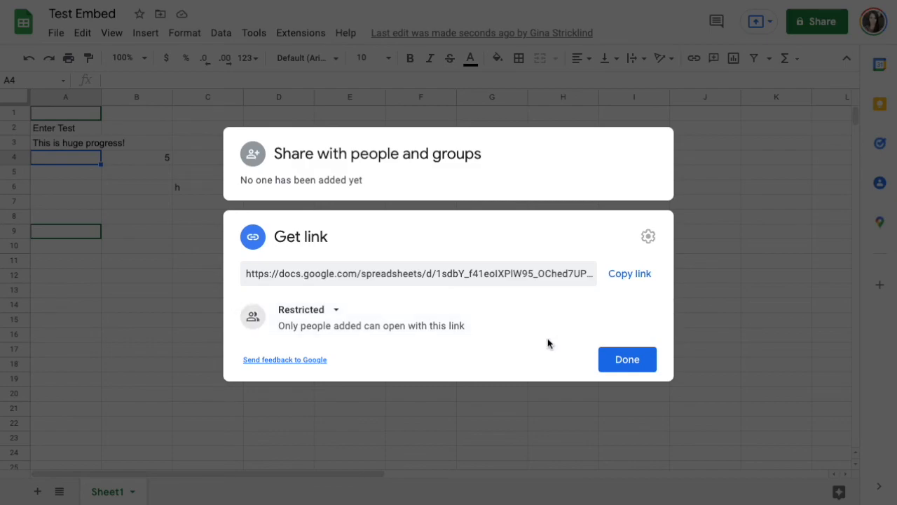
click(603, 350)
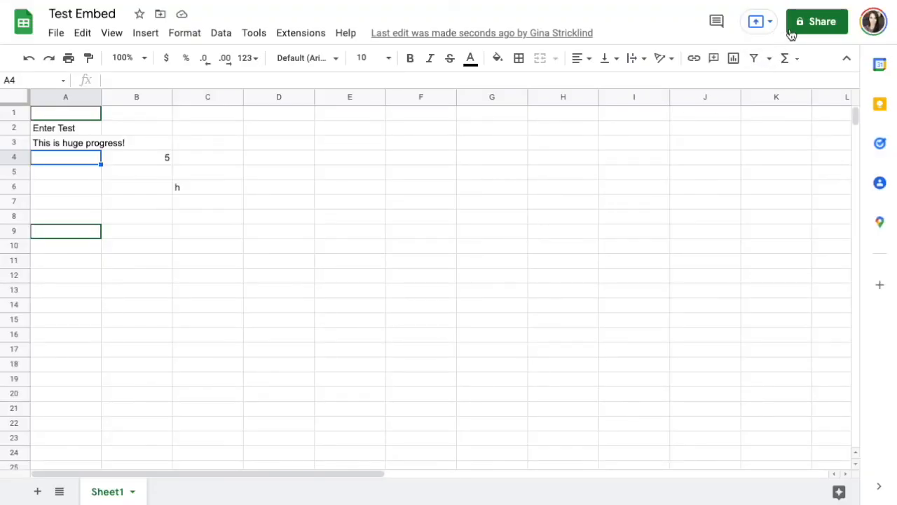
- Reopen Test Embed's sharing settings and start entering a person's e-mail address to add them
click(811, 24)
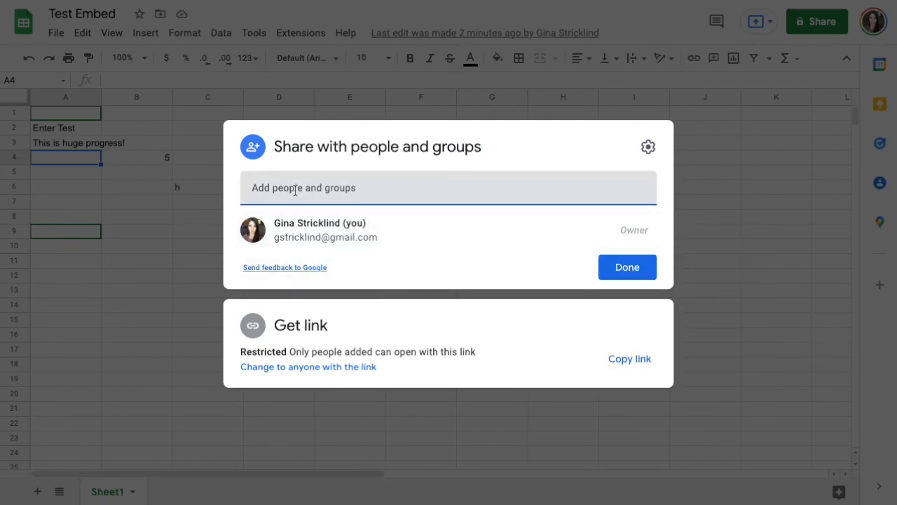
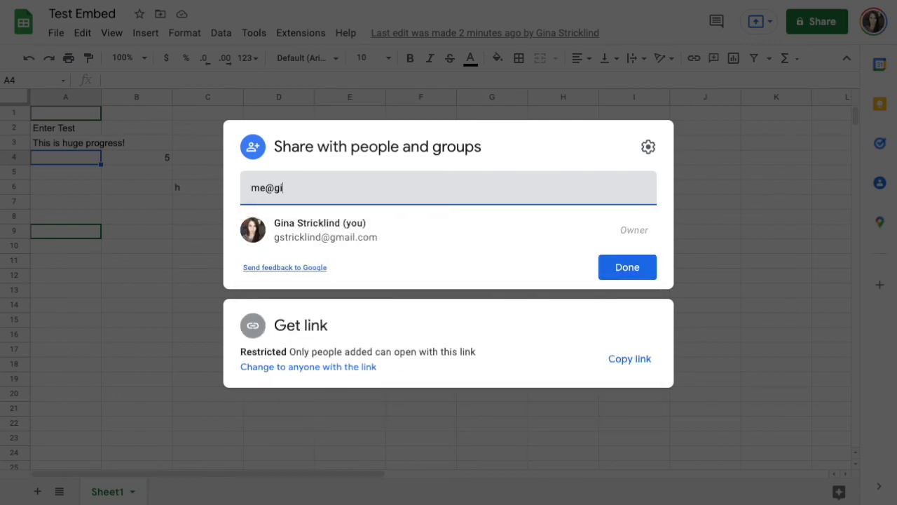